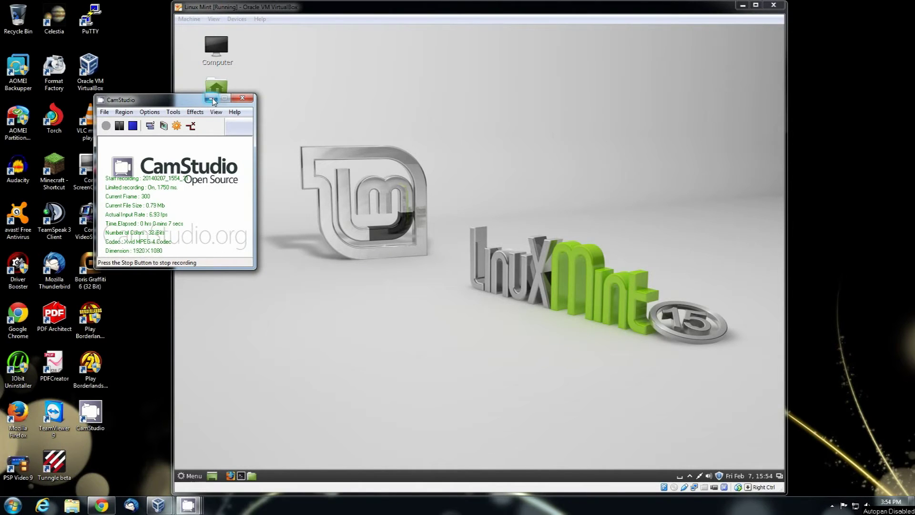
Step: Focus the Linux Mint virtual machine and open the Cinnamon panel's options menu
{"action": "left_click", "coordinate": [336, 13]}
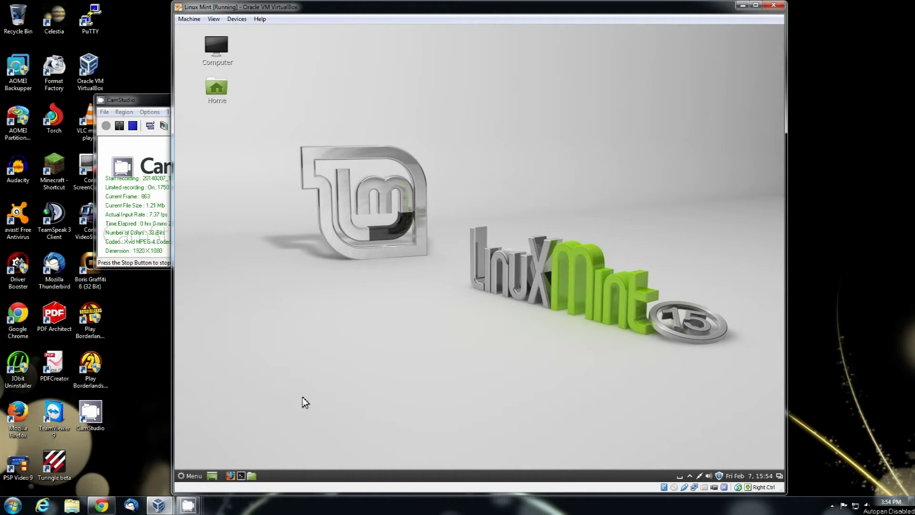
{"action": "right_click", "coordinate": [690, 474]}
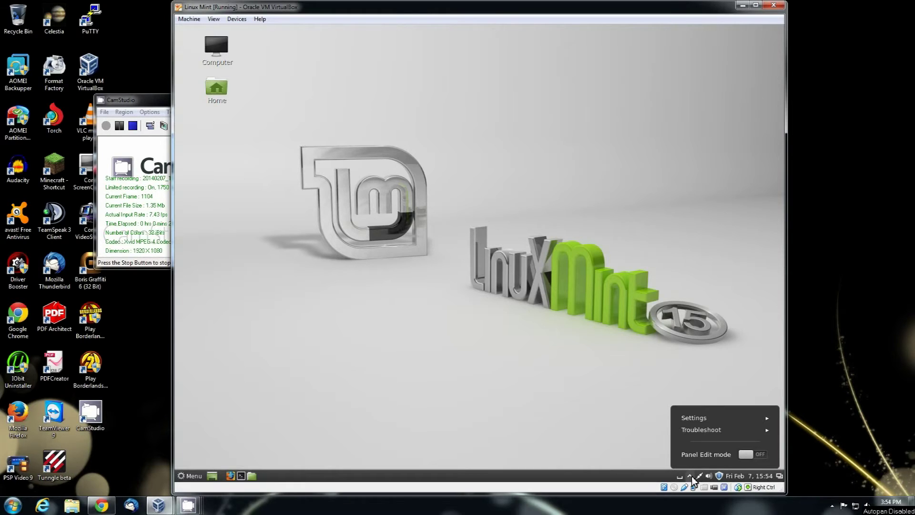
{"action": "left_click", "coordinate": [699, 421]}
Step: Launch System Settings from the menu and switch it to Advanced Mode
{"action": "left_click", "coordinate": [183, 479]}
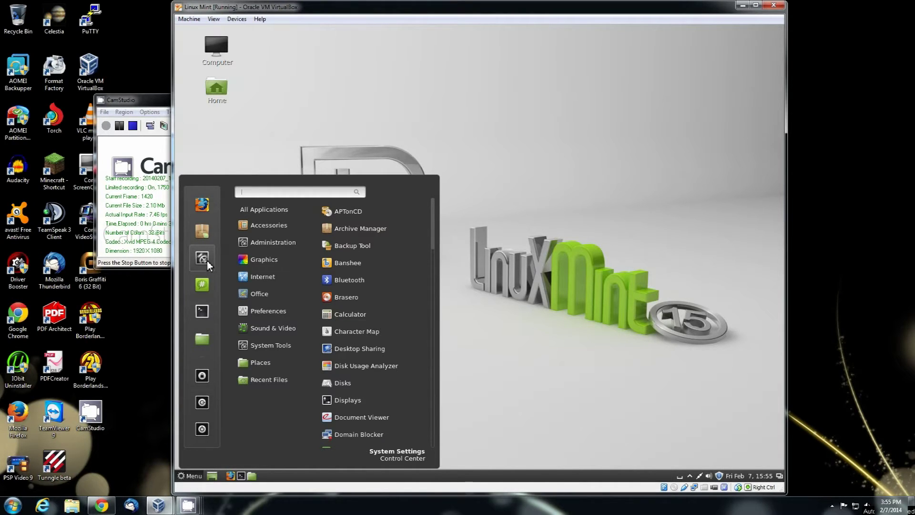
{"action": "left_click", "coordinate": [207, 261]}
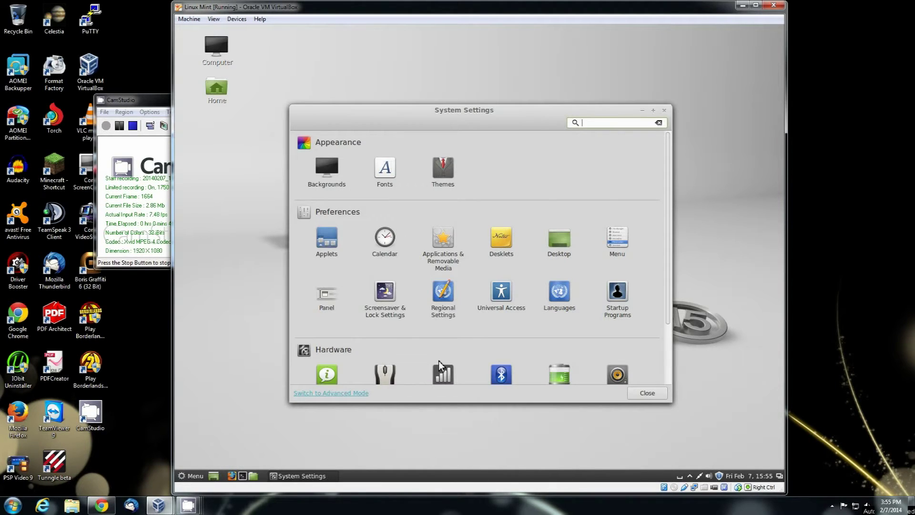
{"action": "left_click", "coordinate": [323, 395]}
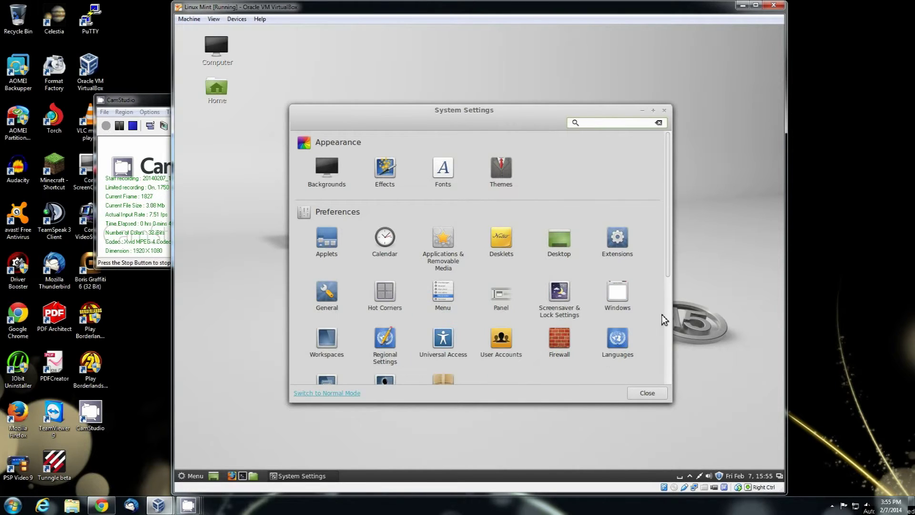
{"action": "left_click_drag", "start_coordinate": [671, 275], "coordinate": [676, 314]}
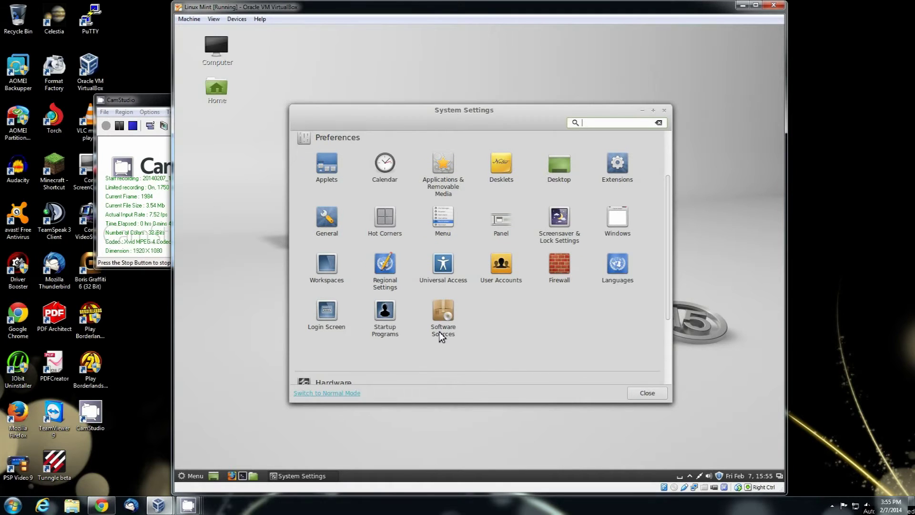
Step: Authenticate with the administrator password to open Software Sources and its main mirror selection
{"action": "left_click", "coordinate": [444, 315]}
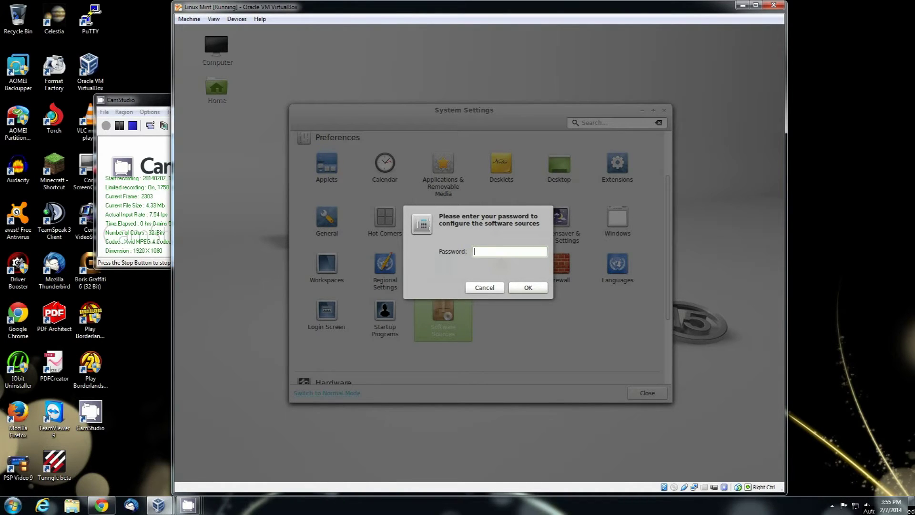
{"action": "type", "text": "*******"}
{"action": "key", "text": "Return"}
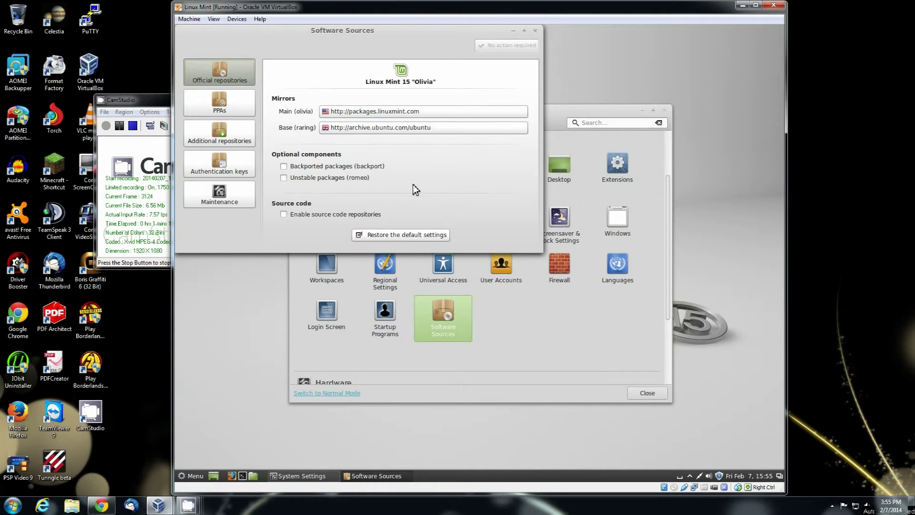
{"action": "left_click", "coordinate": [438, 116]}
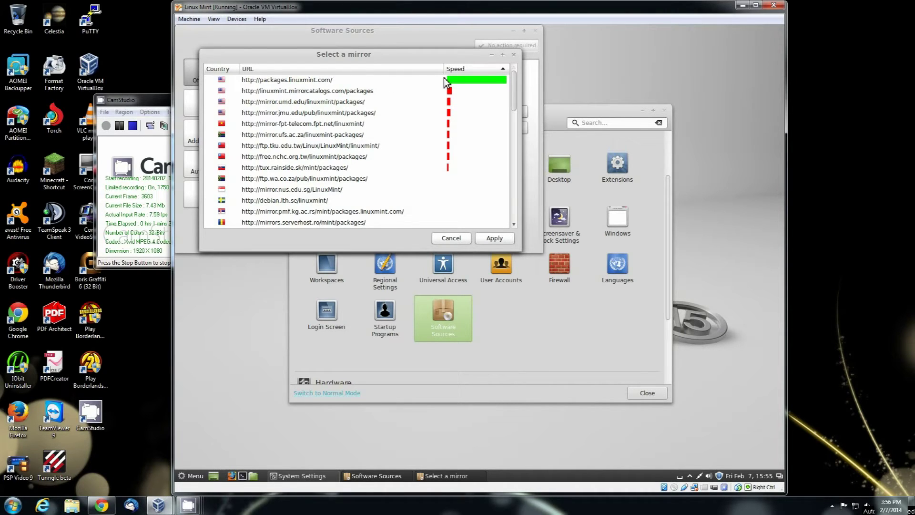
Step: Close the mirror list, keeping packages.linuxmint.com as the main mirror
{"action": "left_click", "coordinate": [445, 236]}
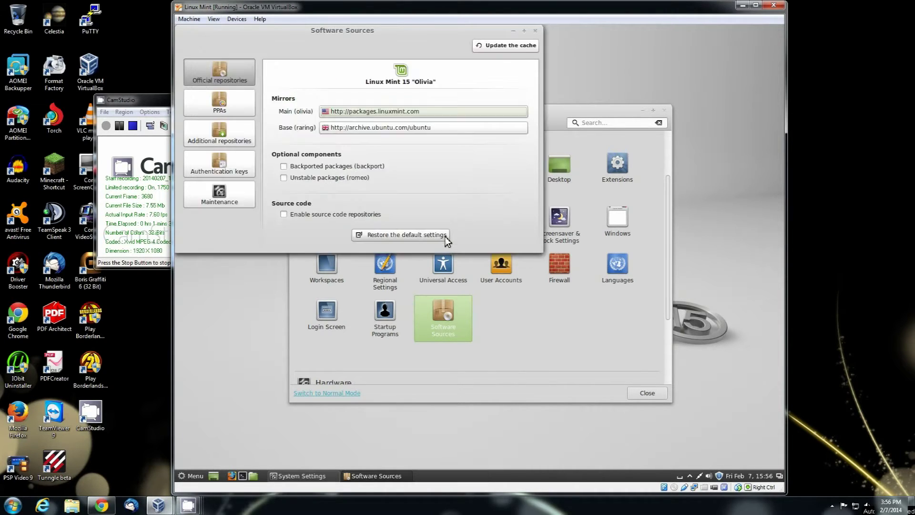
Step: Enable the archive.getdeb.net and local-repository additional repositories, then update the package cache
{"action": "left_click", "coordinate": [235, 106]}
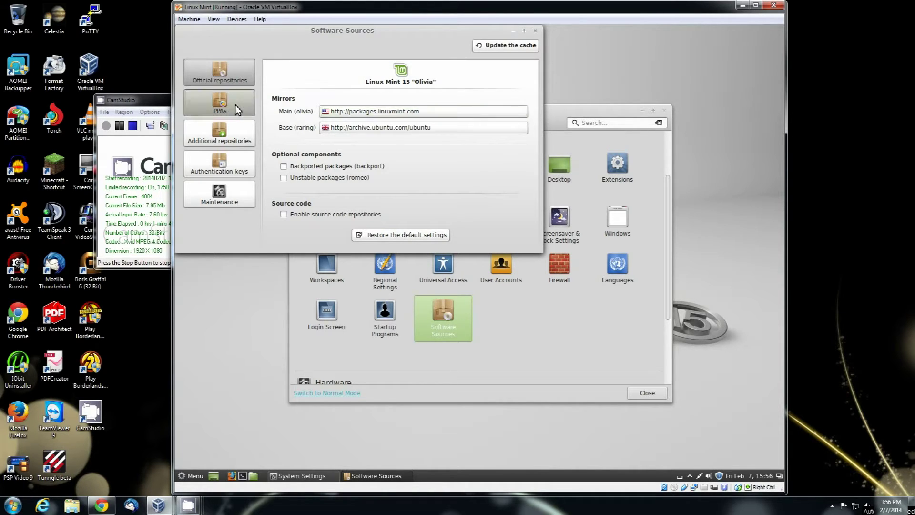
{"action": "left_click", "coordinate": [236, 133]}
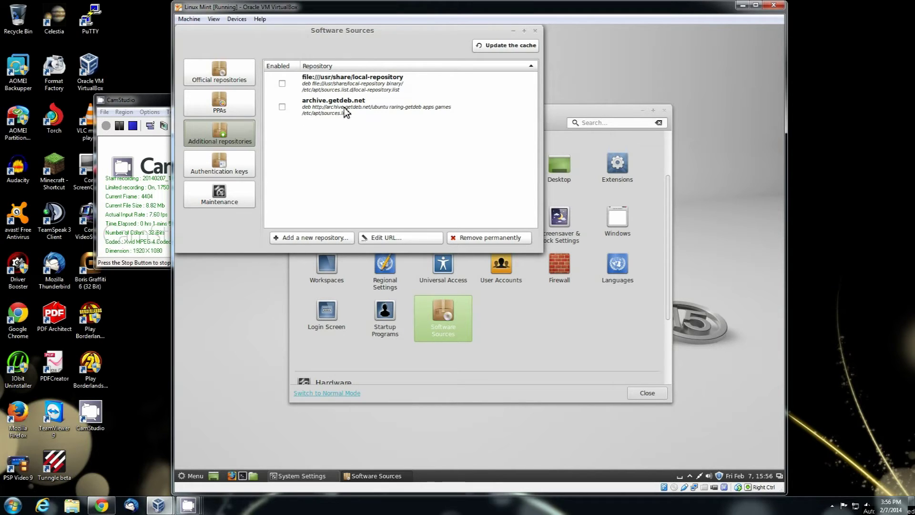
{"action": "left_click", "coordinate": [282, 106]}
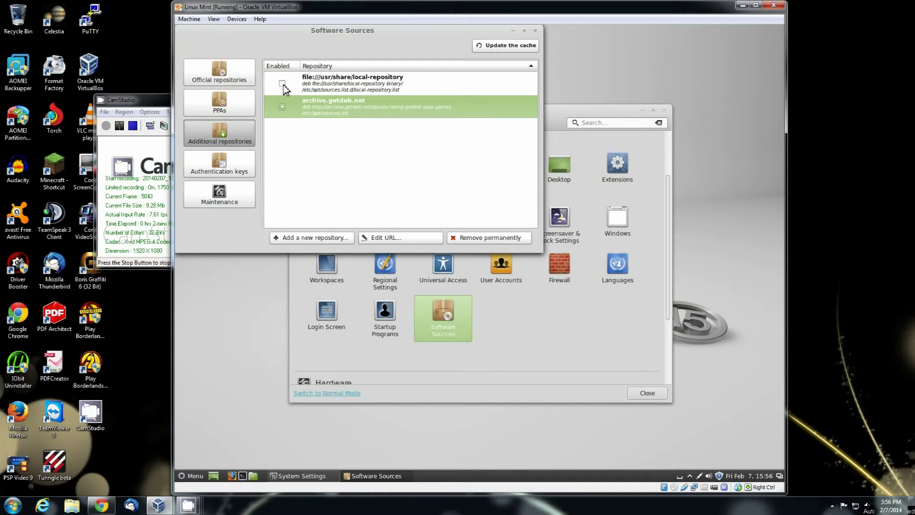
{"action": "left_click", "coordinate": [283, 84]}
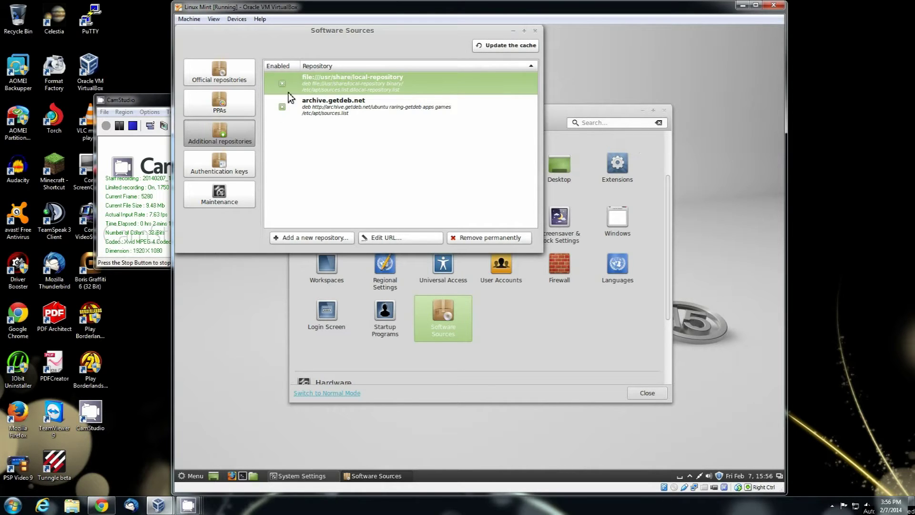
{"action": "left_click", "coordinate": [500, 45]}
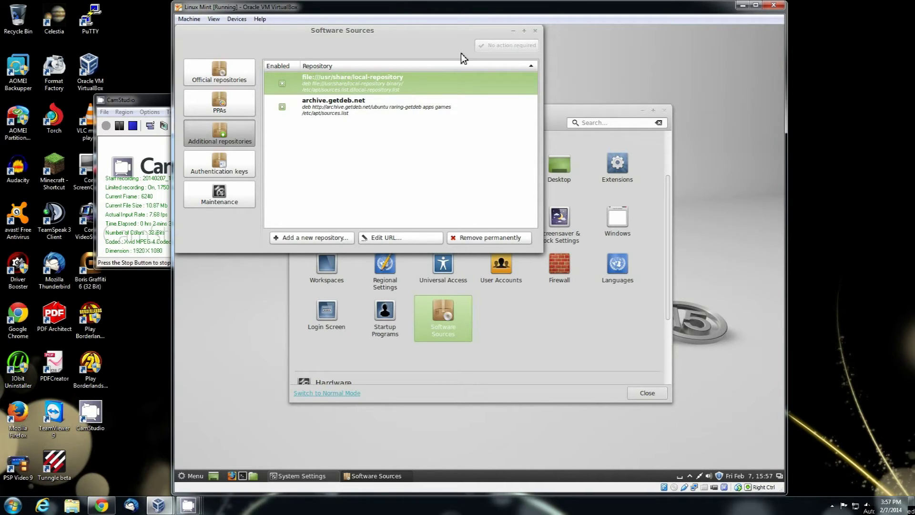
Step: Close both settings windows and launch Software Manager with the admin password, browsing Featured apps
{"action": "left_click", "coordinate": [535, 31]}
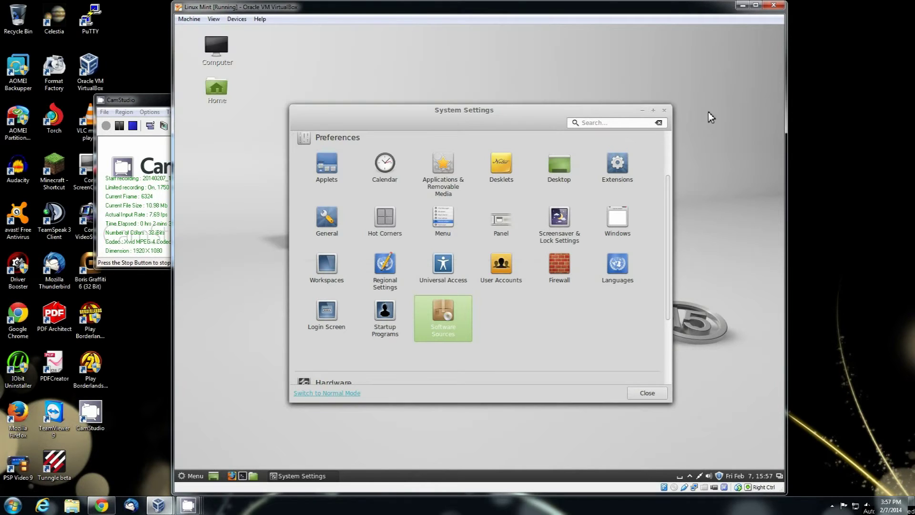
{"action": "left_click", "coordinate": [666, 110]}
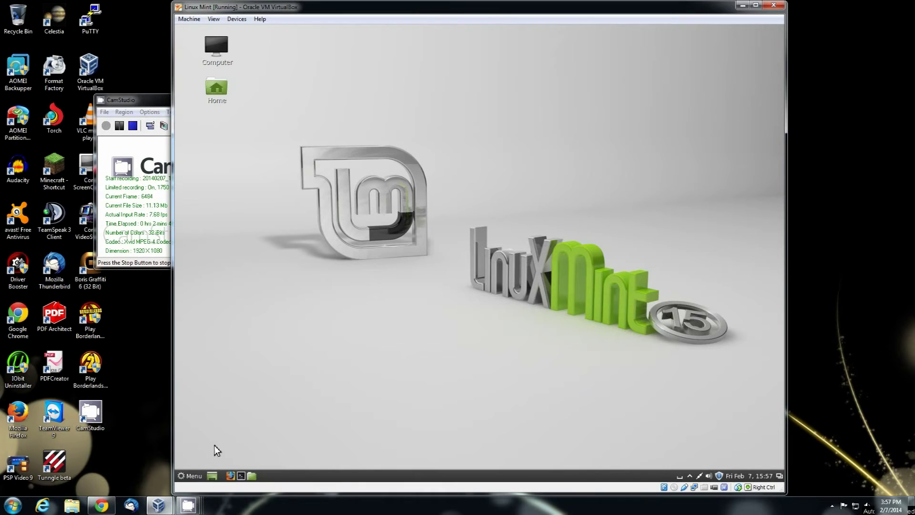
{"action": "left_click", "coordinate": [188, 476]}
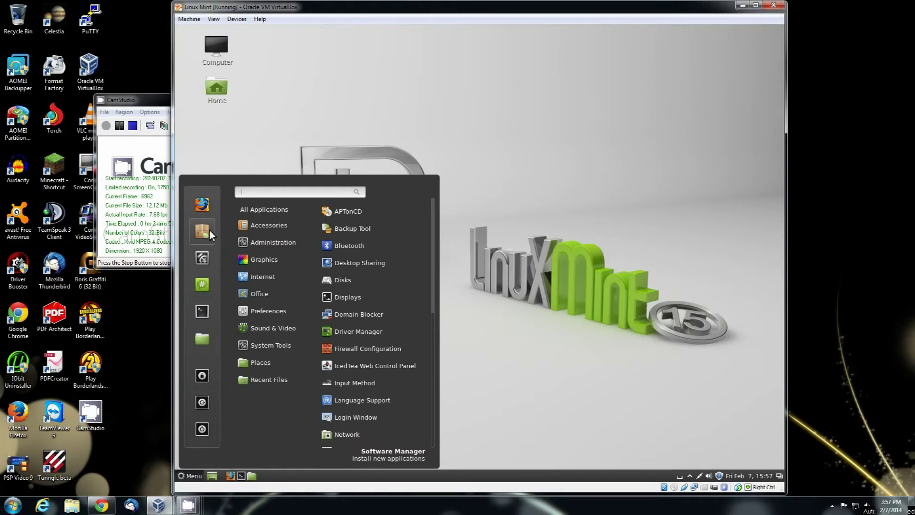
{"action": "left_click", "coordinate": [209, 230]}
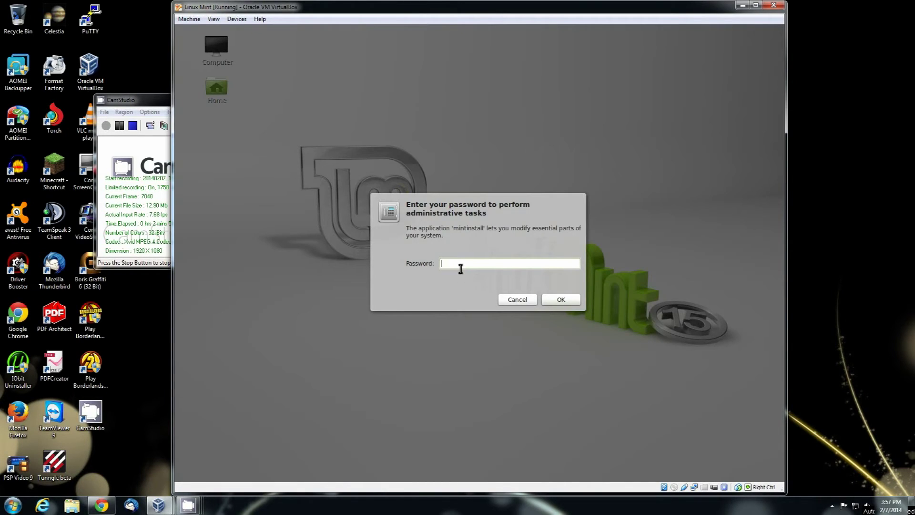
{"action": "type", "text": "*****"}
{"action": "key", "text": "Return"}
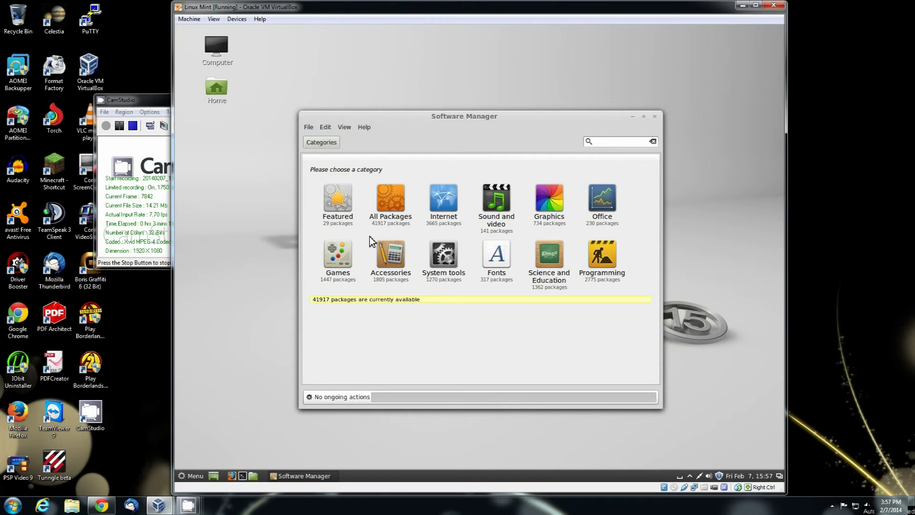
{"action": "left_click", "coordinate": [341, 206]}
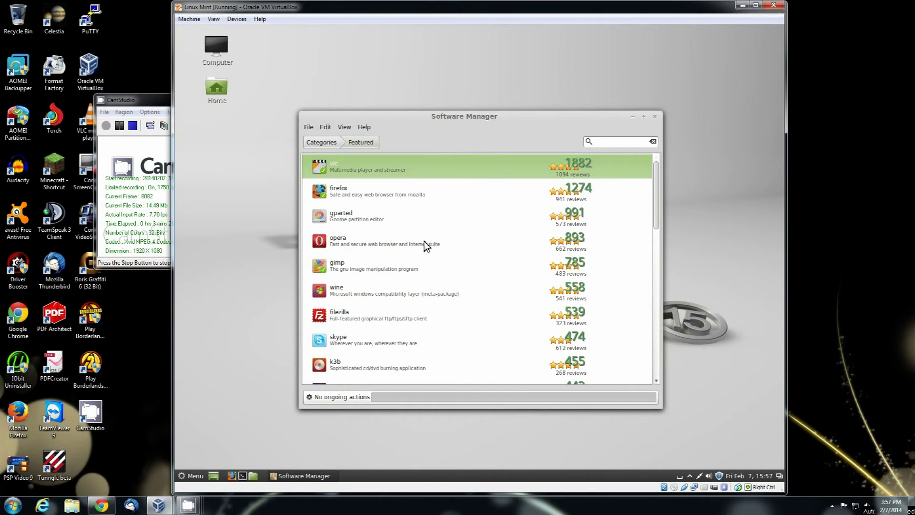
Step: Browse Featured packages such as skype and audacity, then return to the category overview
{"action": "scroll", "coordinate": [423, 240], "scroll_direction": "down", "scroll_amount": 5}
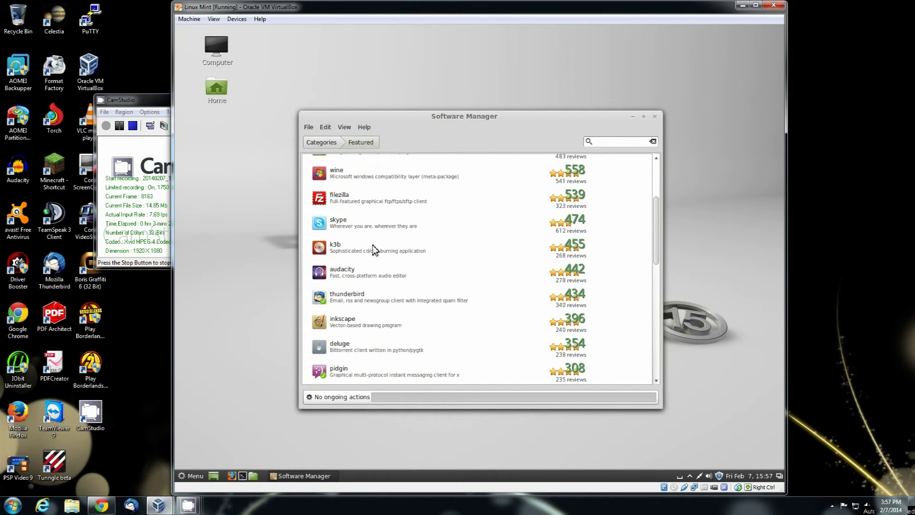
{"action": "left_click", "coordinate": [336, 225]}
{"action": "scroll", "coordinate": [490, 275], "scroll_direction": "down", "scroll_amount": 1}
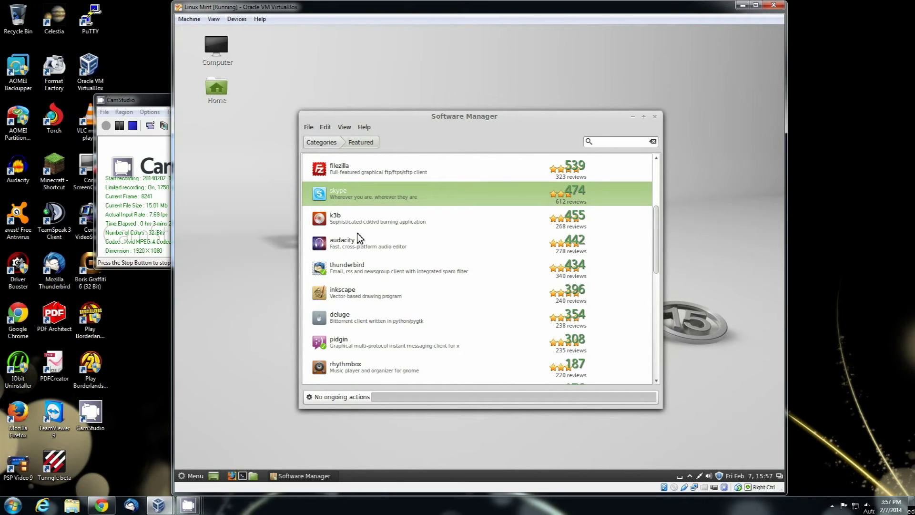
{"action": "left_click", "coordinate": [355, 238]}
{"action": "scroll", "coordinate": [479, 275], "scroll_direction": "down", "scroll_amount": 6}
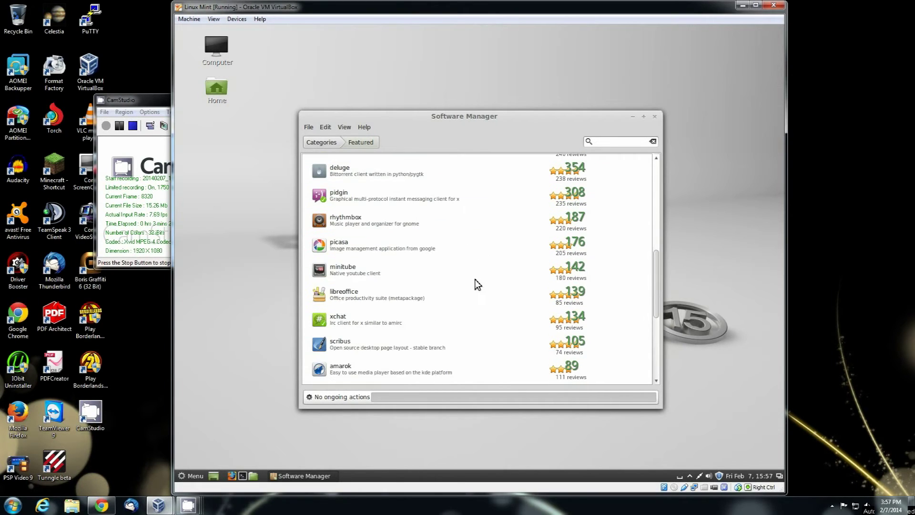
{"action": "scroll", "coordinate": [475, 282], "scroll_direction": "down", "scroll_amount": 8}
{"action": "scroll", "coordinate": [473, 282], "scroll_direction": "up", "scroll_amount": 10}
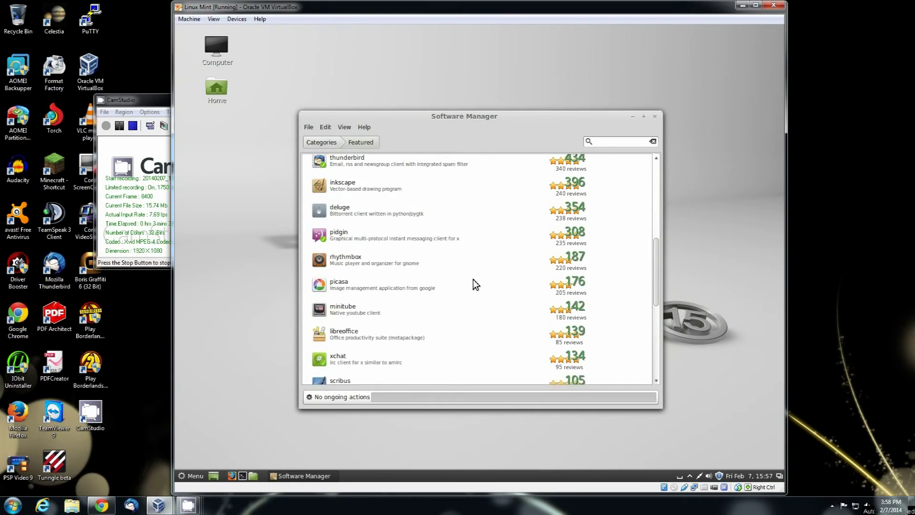
{"action": "scroll", "coordinate": [473, 280], "scroll_direction": "up", "scroll_amount": 10}
{"action": "left_click", "coordinate": [321, 142]}
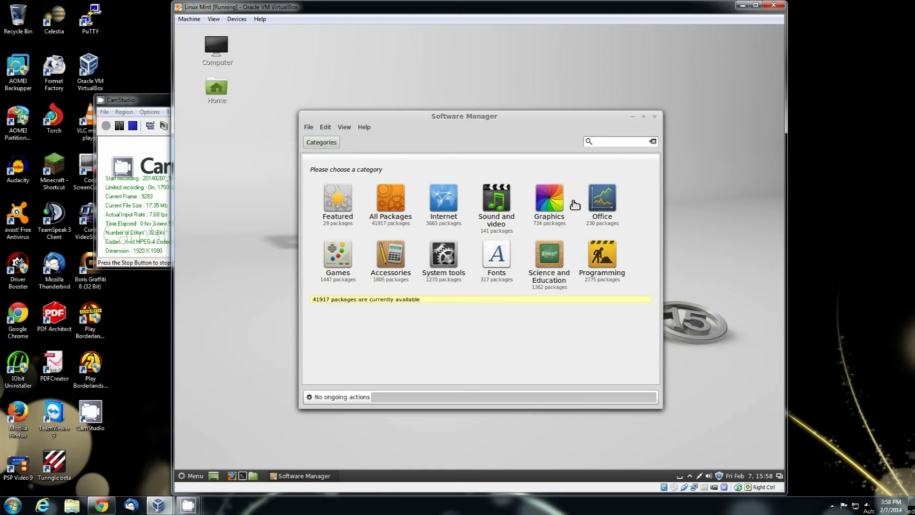
{"action": "left_click", "coordinate": [625, 143]}
Step: Search for 'Chromium' and open the chromium-browser package page from the results
{"action": "type", "text": "Chro"}
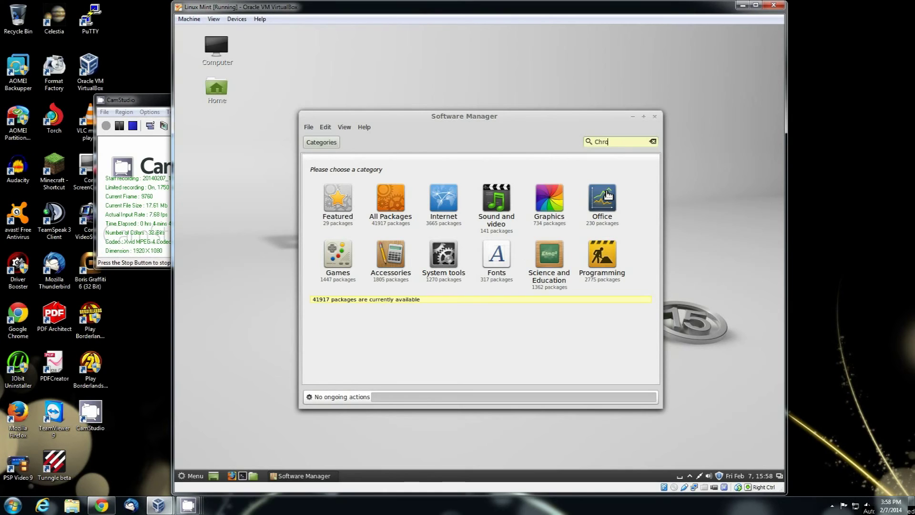
{"action": "type", "text": "mium"}
{"action": "key", "text": "Return"}
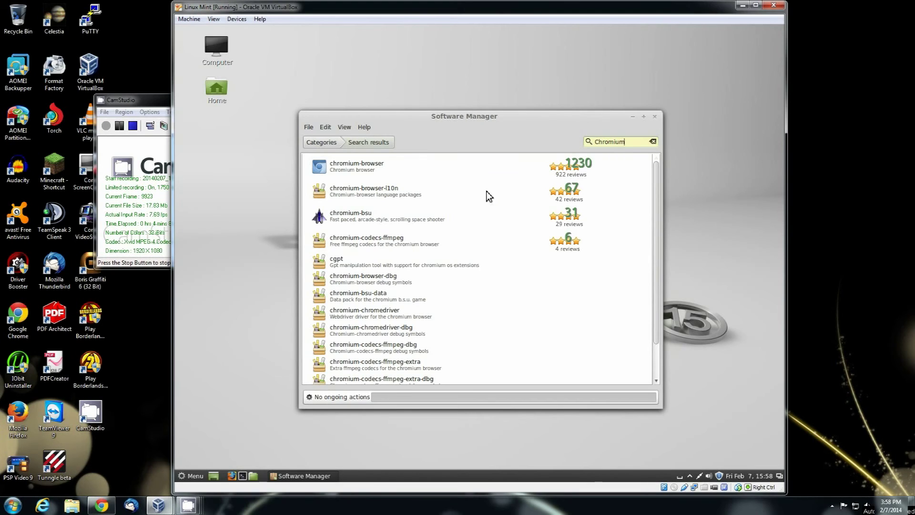
{"action": "left_click", "coordinate": [364, 218]}
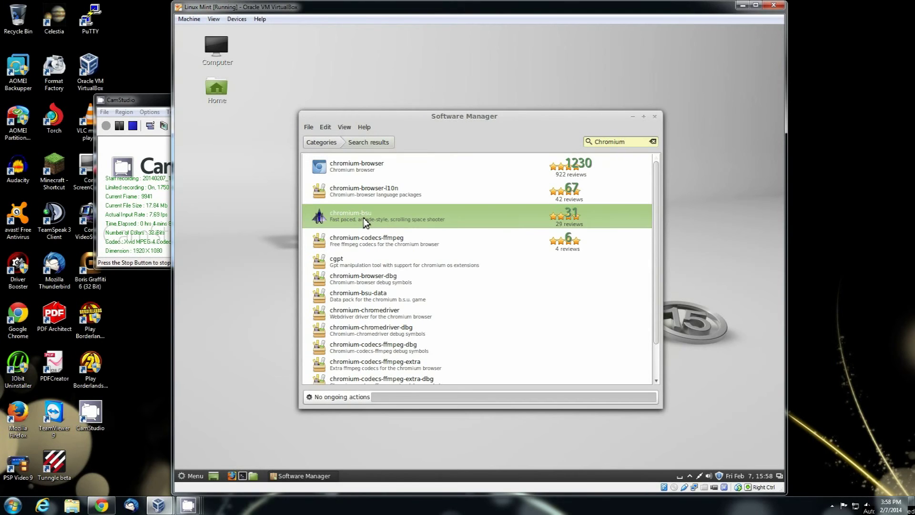
{"action": "left_click", "coordinate": [362, 174]}
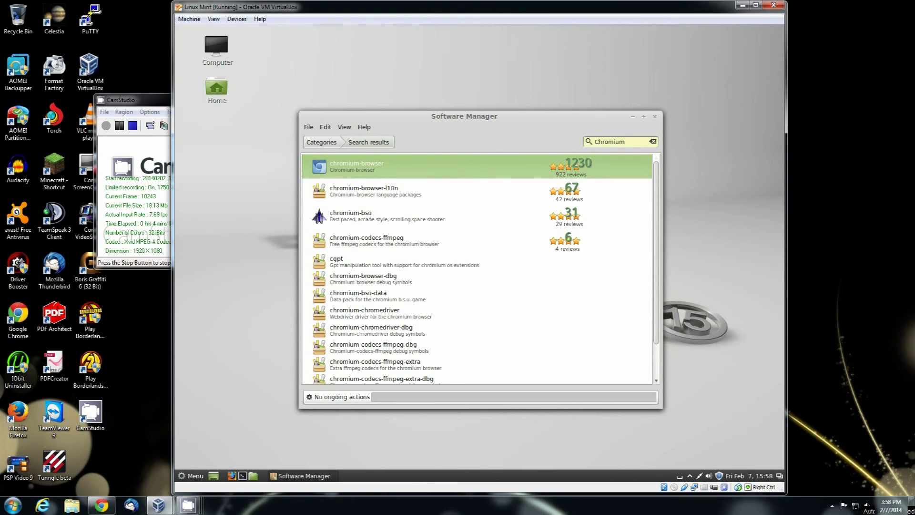
{"action": "double_click", "coordinate": [379, 170]}
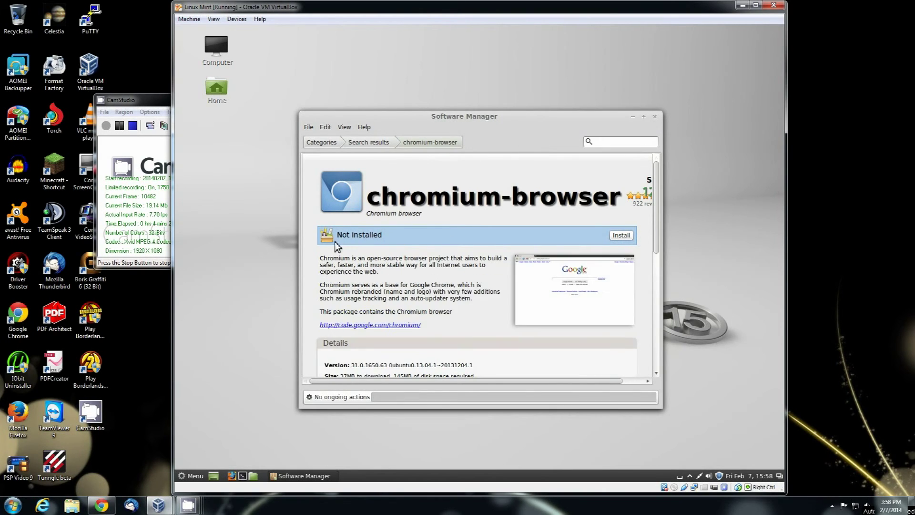
Step: Install the chromium-browser package, then check and close the applications menu
{"action": "left_click", "coordinate": [621, 236]}
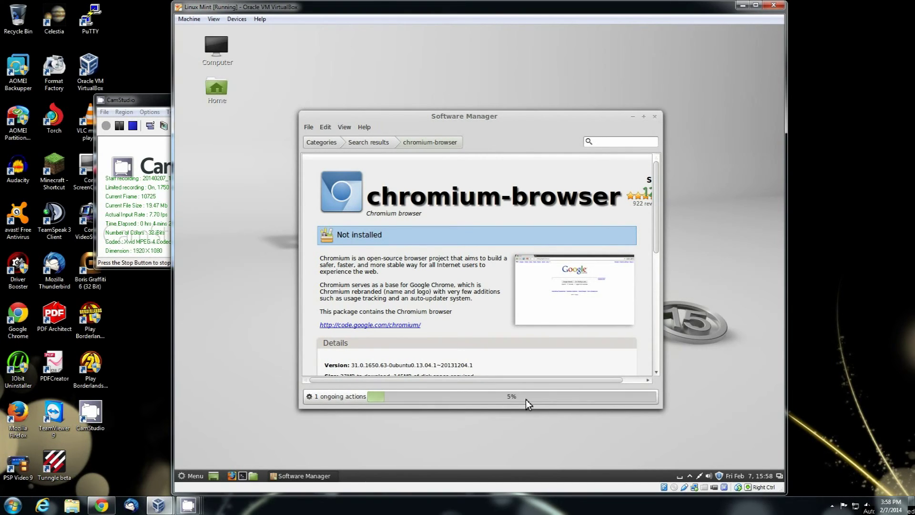
{"action": "left_click", "coordinate": [200, 475]}
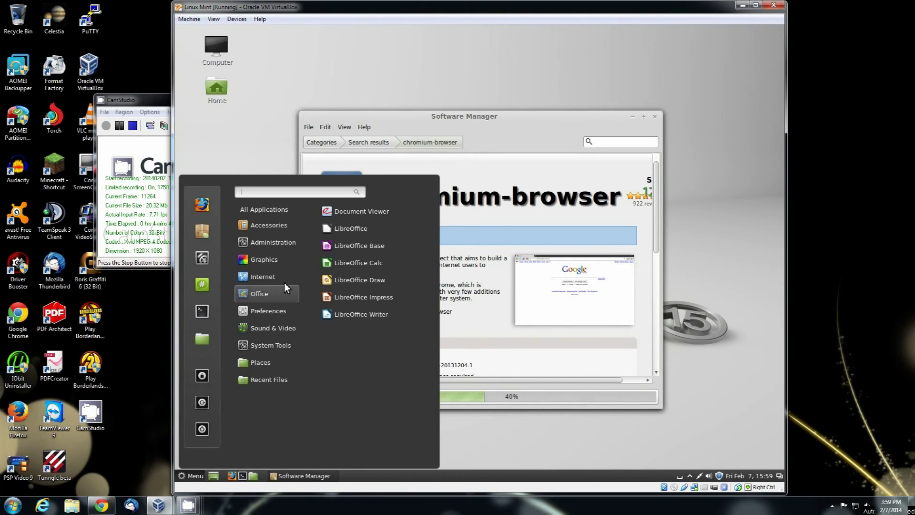
{"action": "mouse_move", "coordinate": [279, 277]}
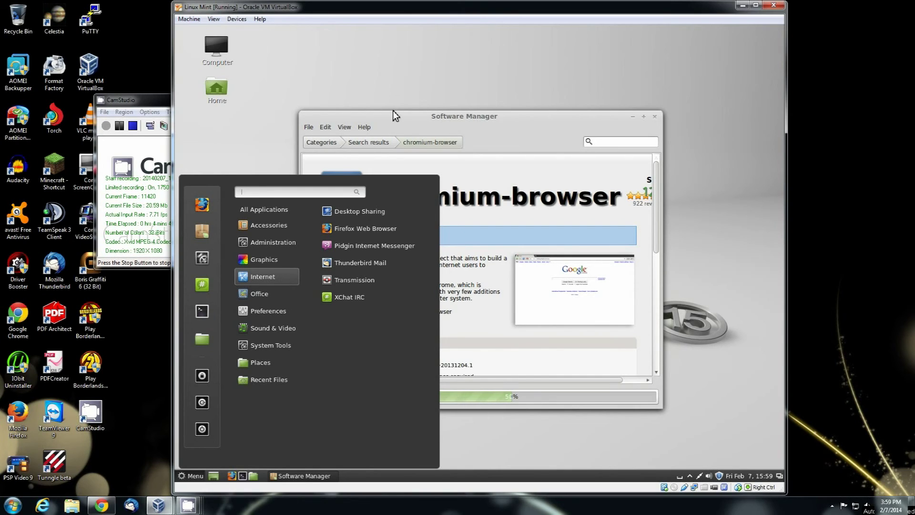
{"action": "left_click", "coordinate": [461, 81]}
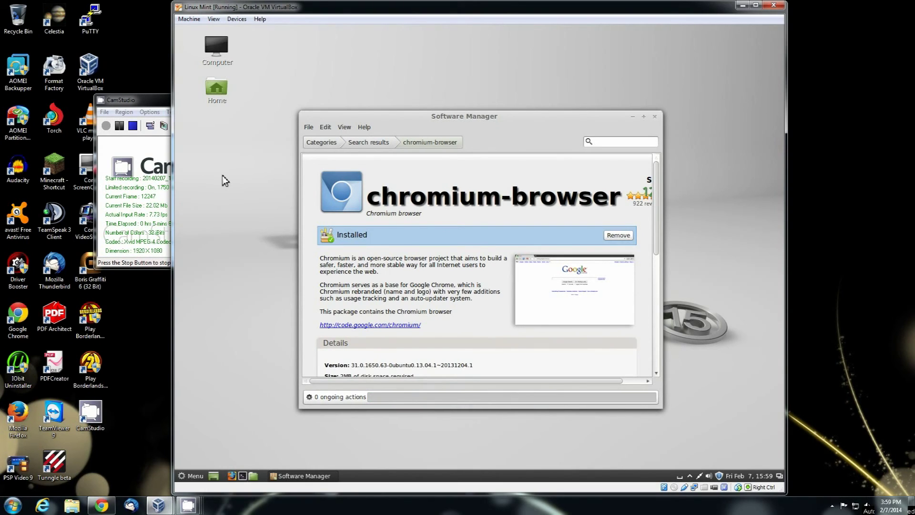
Step: Add a Chromium Web Browser launcher to the desktop from the Internet menu, then return to search results
{"action": "left_click", "coordinate": [199, 477]}
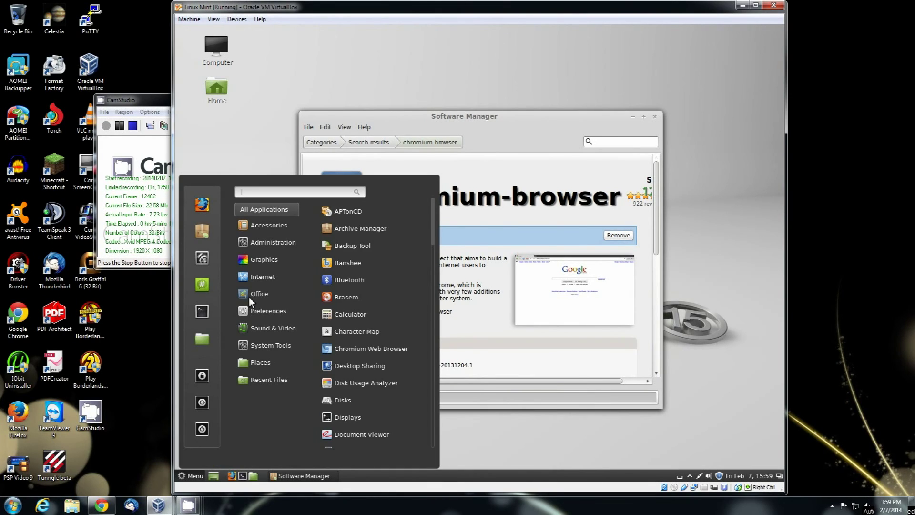
{"action": "mouse_move", "coordinate": [278, 277]}
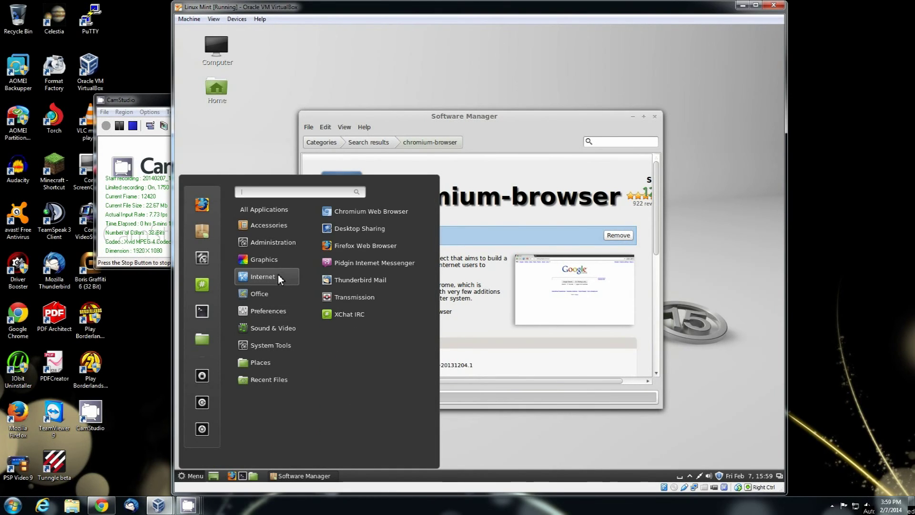
{"action": "right_click", "coordinate": [354, 213]}
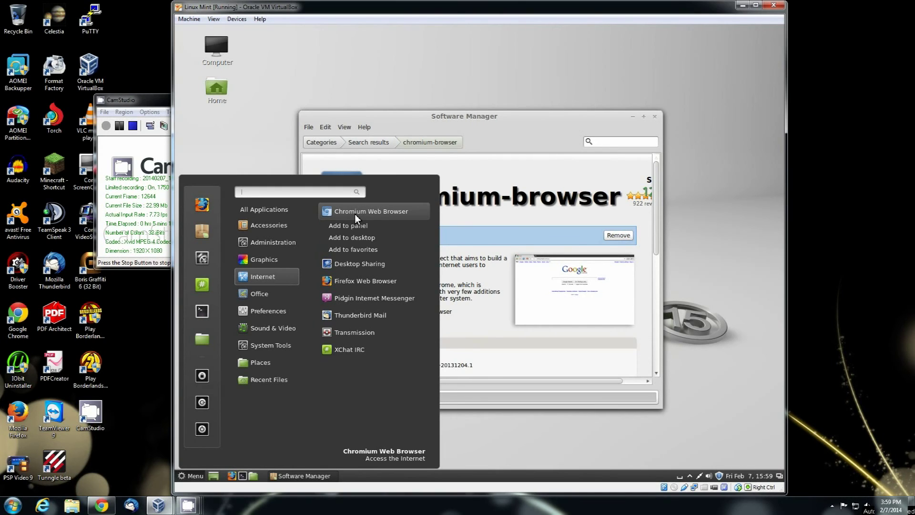
{"action": "left_click", "coordinate": [362, 238]}
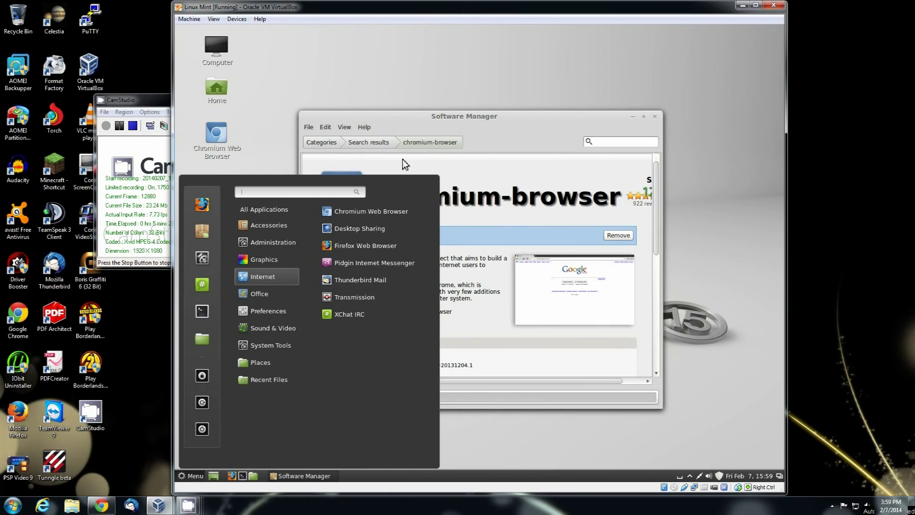
{"action": "left_click", "coordinate": [527, 137]}
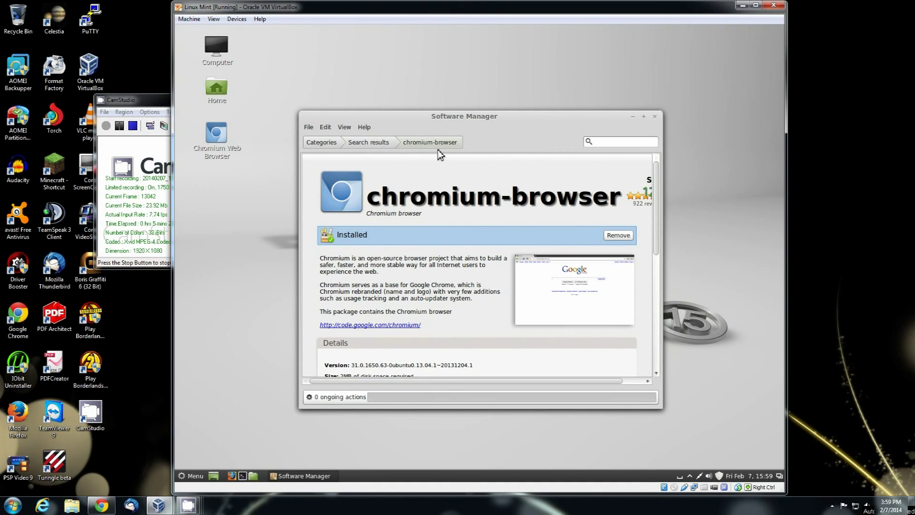
{"action": "left_click", "coordinate": [365, 145]}
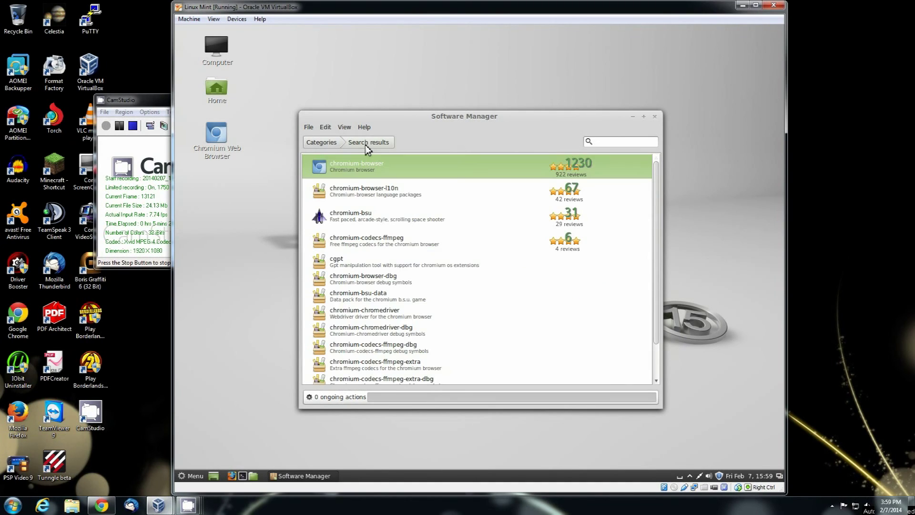
Step: Install the chromium-codecs-ffmpeg package (364KB) from the Chromium search results
{"action": "left_click", "coordinate": [376, 249]}
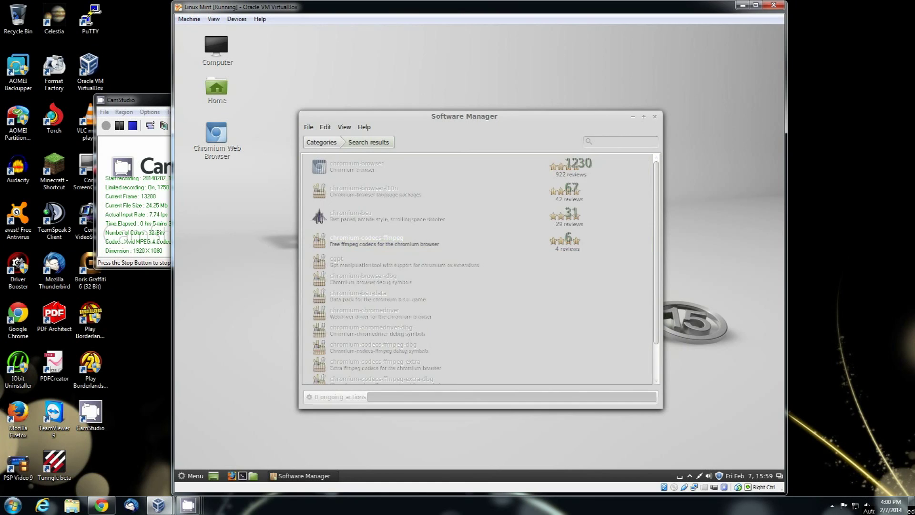
{"action": "left_click", "coordinate": [621, 235]}
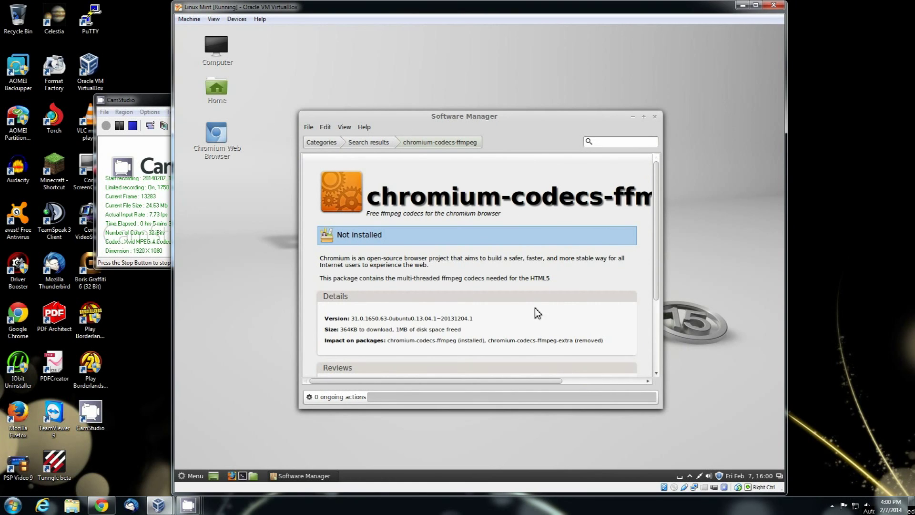